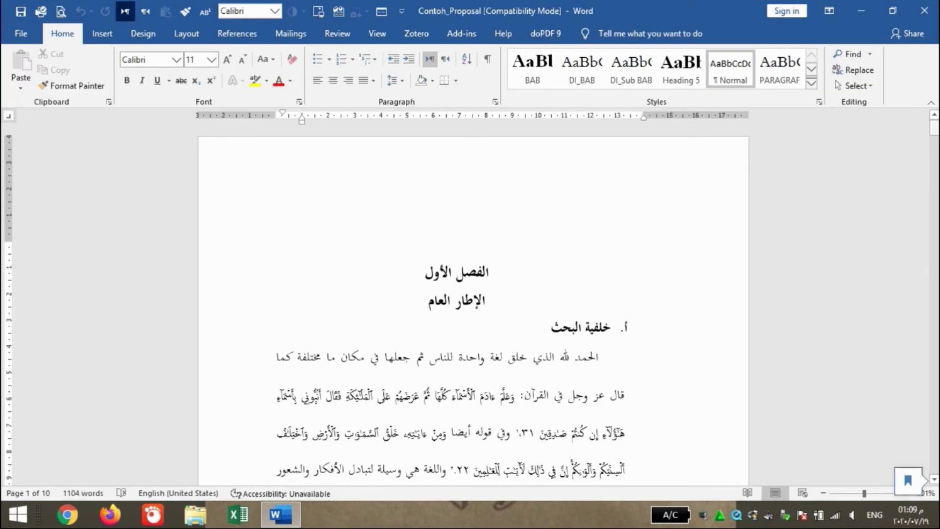
# Scroll through chapter one's pages 1–4 and footnotes, zoomed to 131%, until chapter two's page 5 appears
pyautogui.click(934, 128)
pyautogui.scroll(-10, 936, 484)
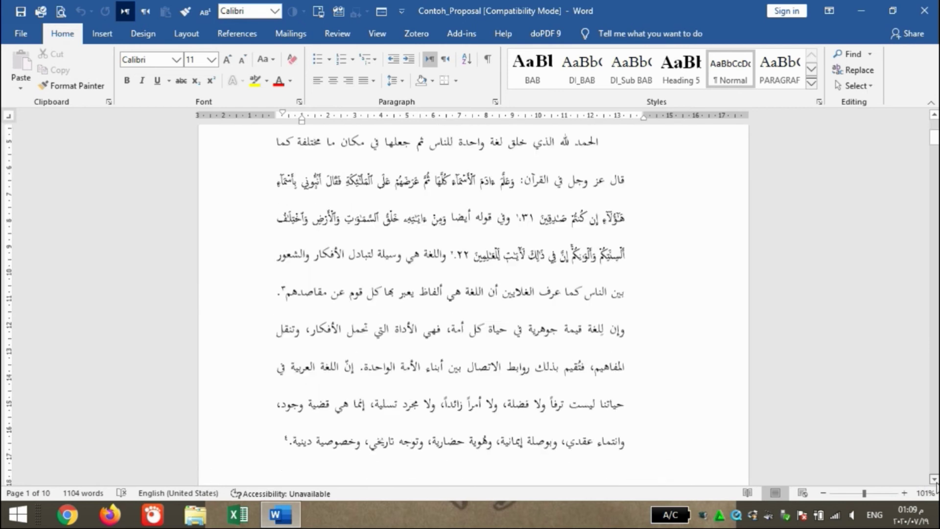
pyautogui.scroll(-10, 936, 484)
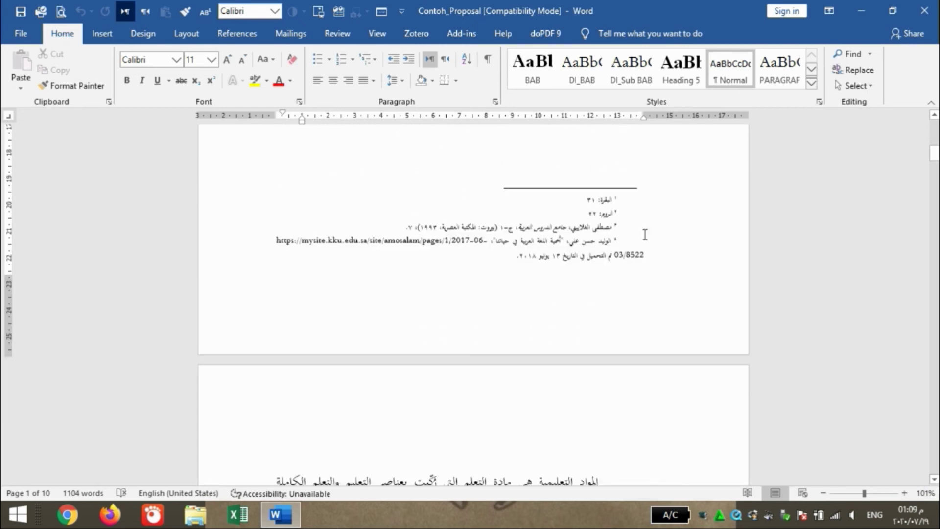
pyautogui.keyDown('ctrl'); pyautogui.scroll(3, 638, 306); pyautogui.keyUp('ctrl')
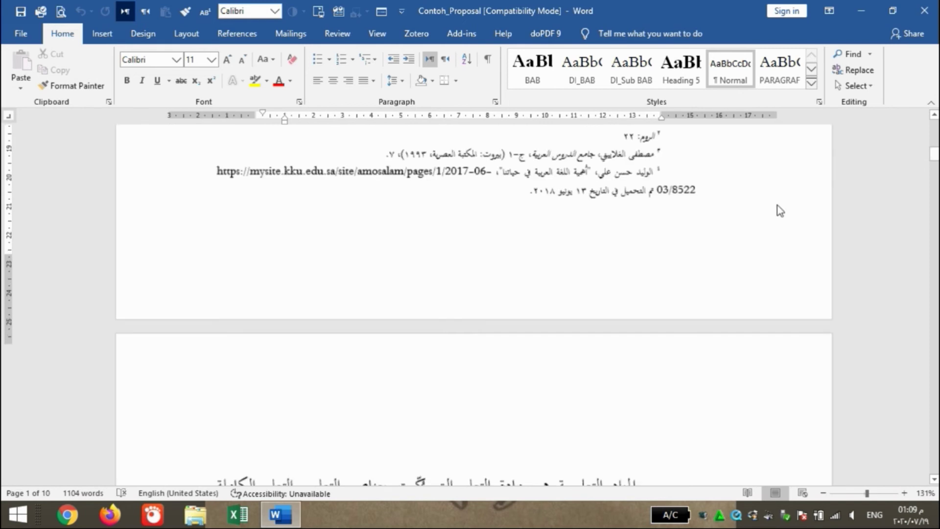
pyautogui.scroll(2, 656, 205)
pyautogui.click(657, 205)
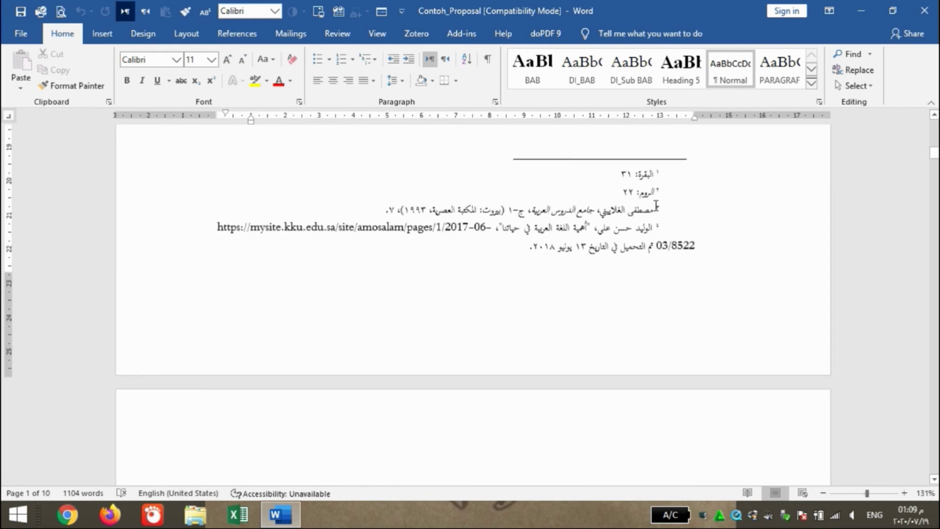
pyautogui.click(934, 480)
pyautogui.moveTo(934, 481); pyautogui.dragTo(934, 481)
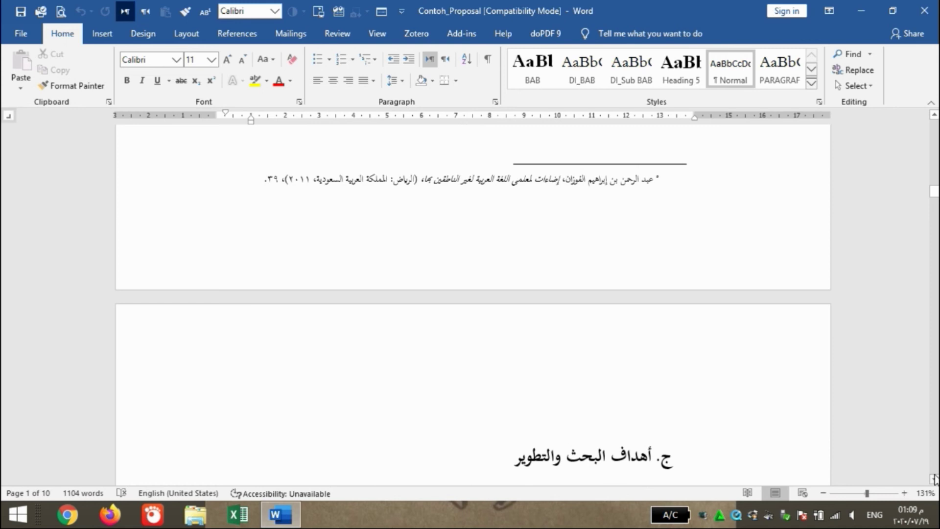
pyautogui.scroll(-8, 934, 481)
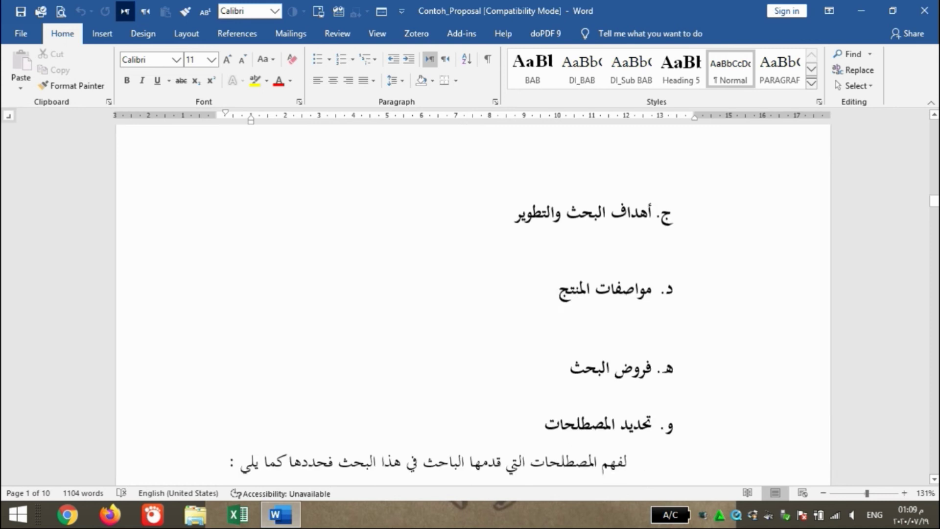
pyautogui.click(934, 481)
pyautogui.moveTo(934, 481); pyautogui.dragTo(933, 481)
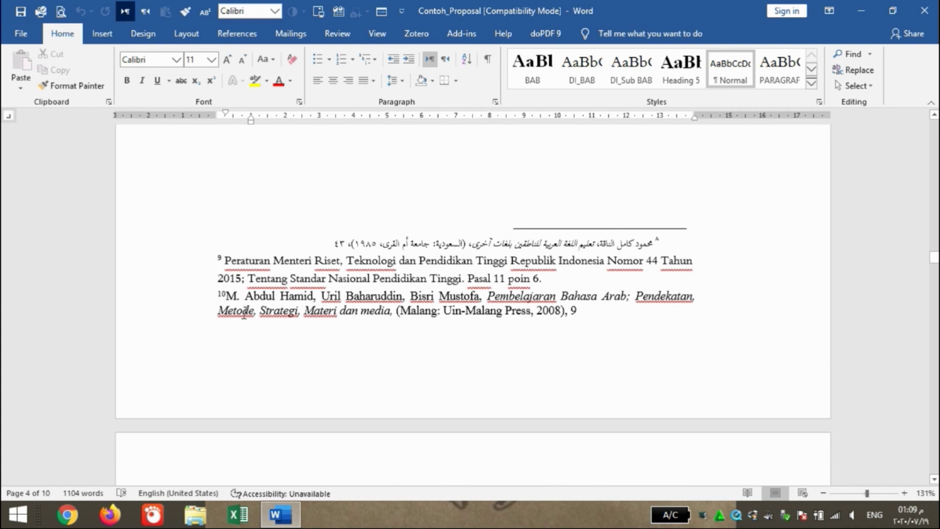
pyautogui.moveTo(934, 480); pyautogui.dragTo(934, 481)
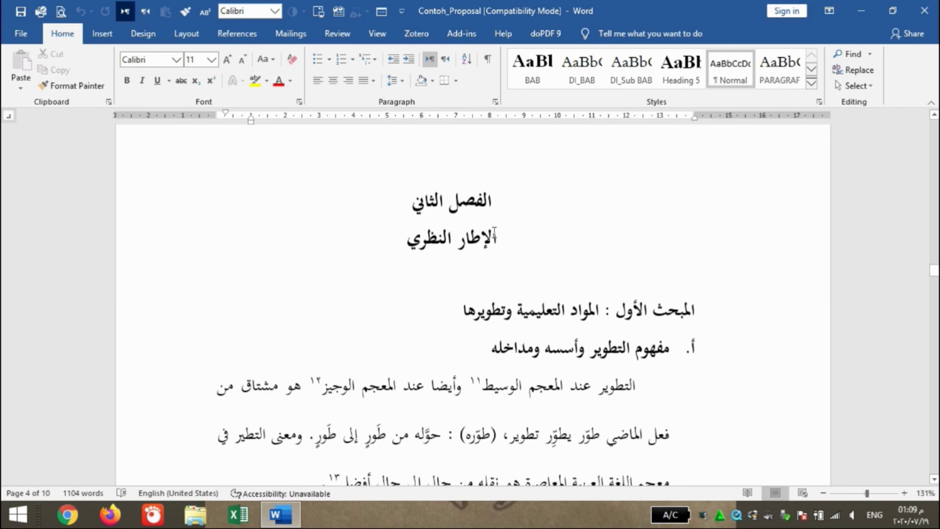
# Scroll down through chapter two's pages, checking the footnotes including footnote 14
pyautogui.click(934, 481)
pyautogui.scroll(-15, 685, 343)
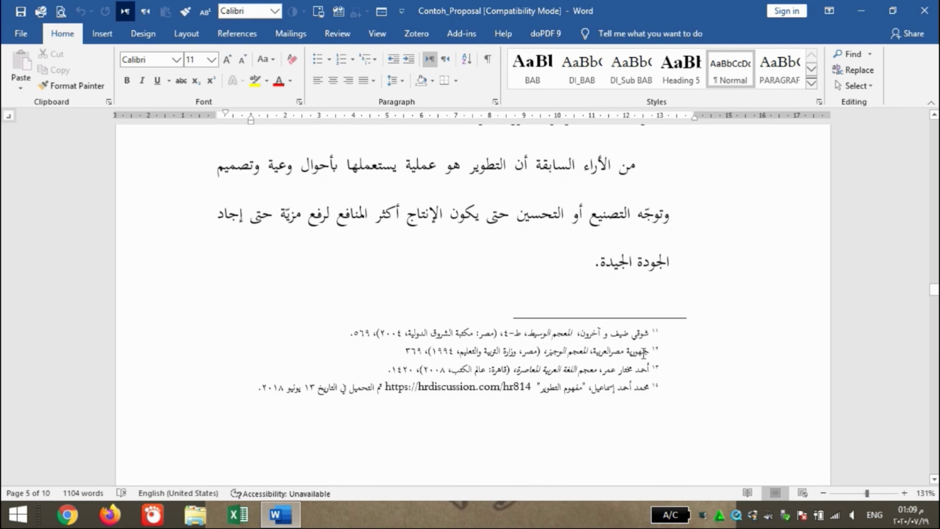
pyautogui.click(649, 389)
pyautogui.click(934, 480)
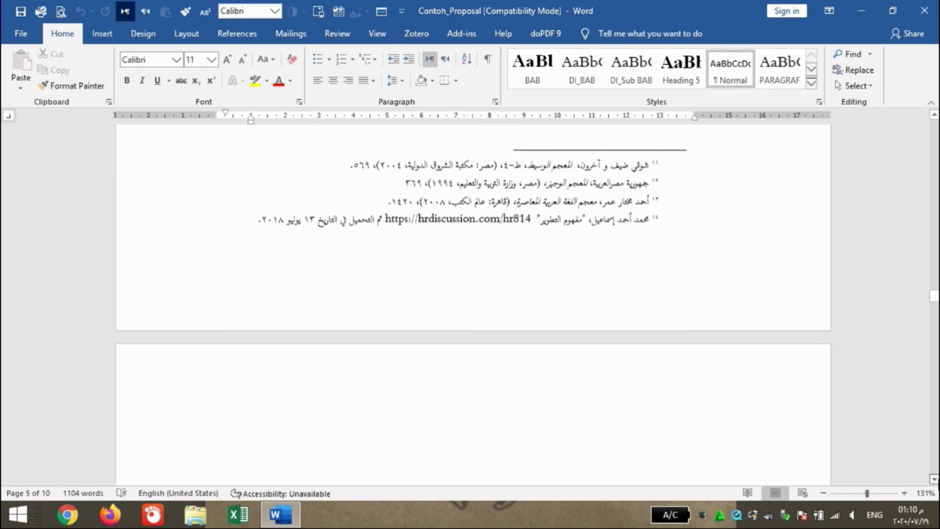
pyautogui.scroll(-15, 934, 480)
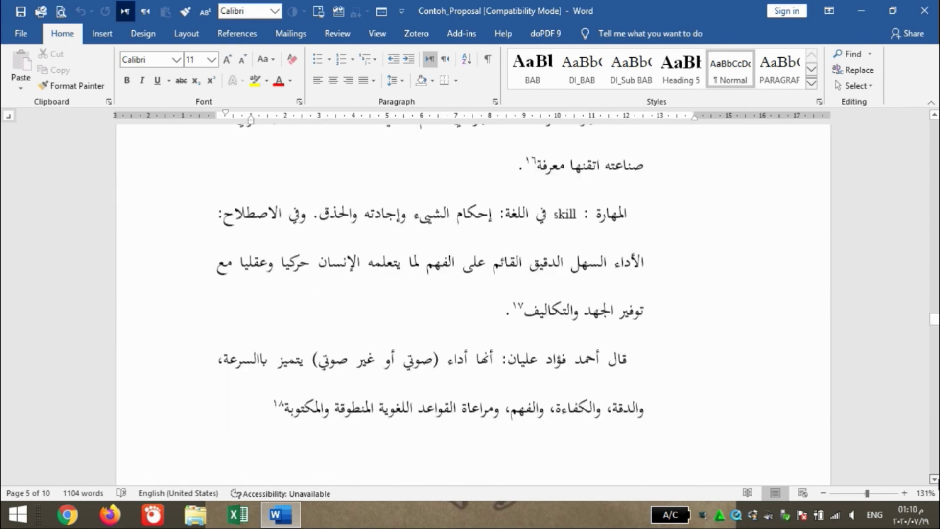
pyautogui.scroll(-2, 935, 480)
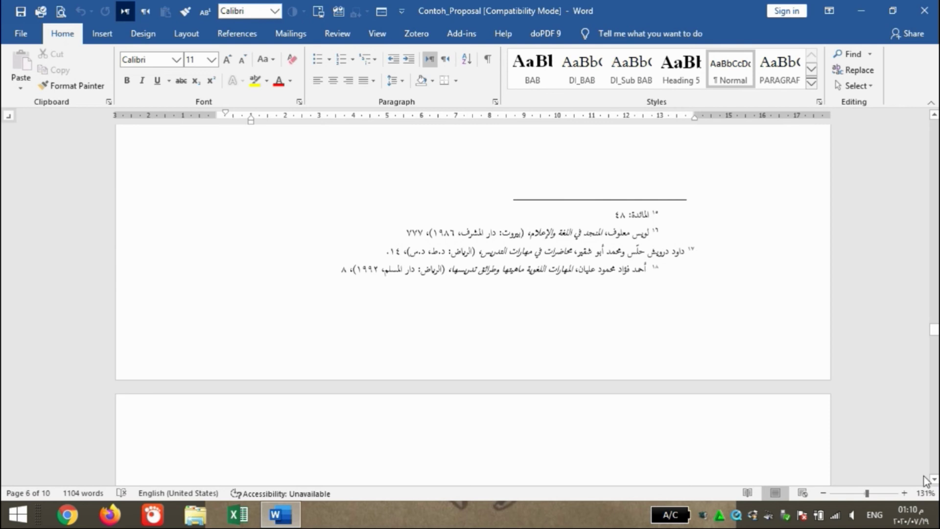
pyautogui.scroll(-12, 935, 479)
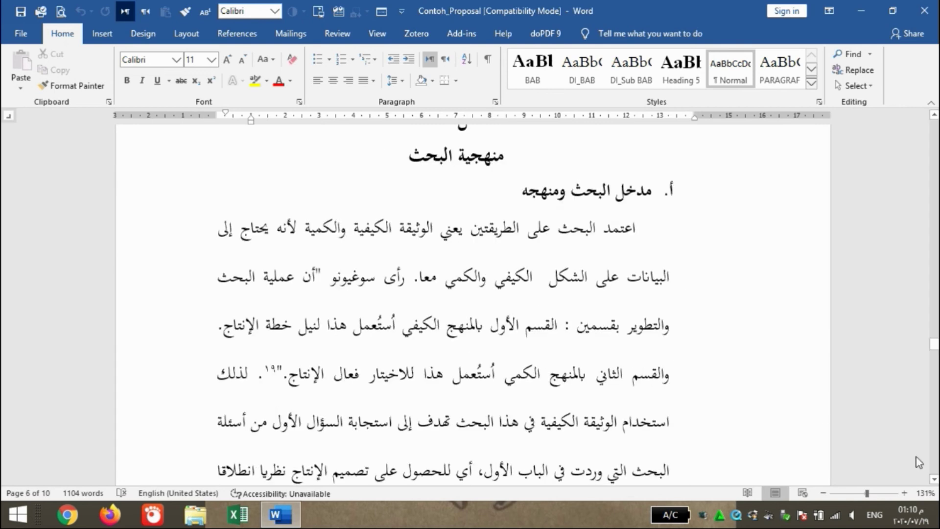
pyautogui.click(934, 480)
pyautogui.scroll(-15, 329, 162)
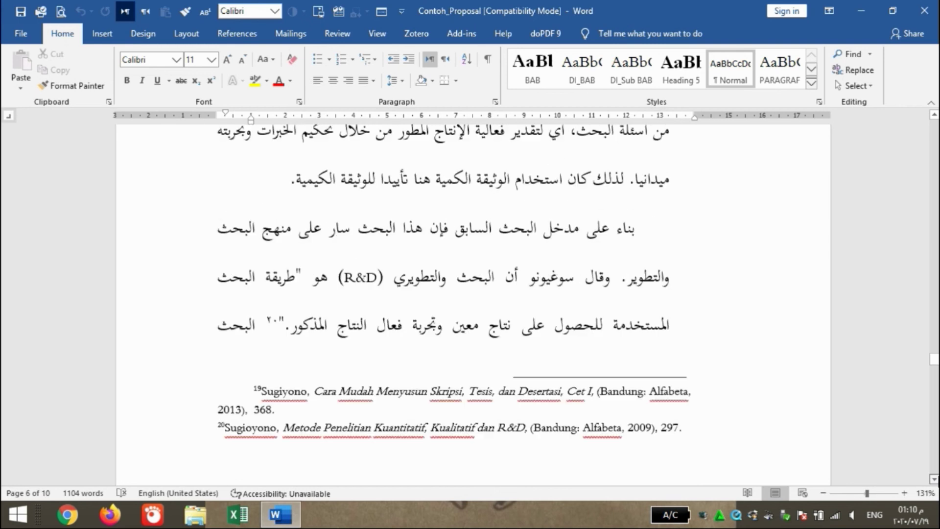
# Review the remaining pages through page 10, then drag back to the top of page 1
pyautogui.click(229, 239)
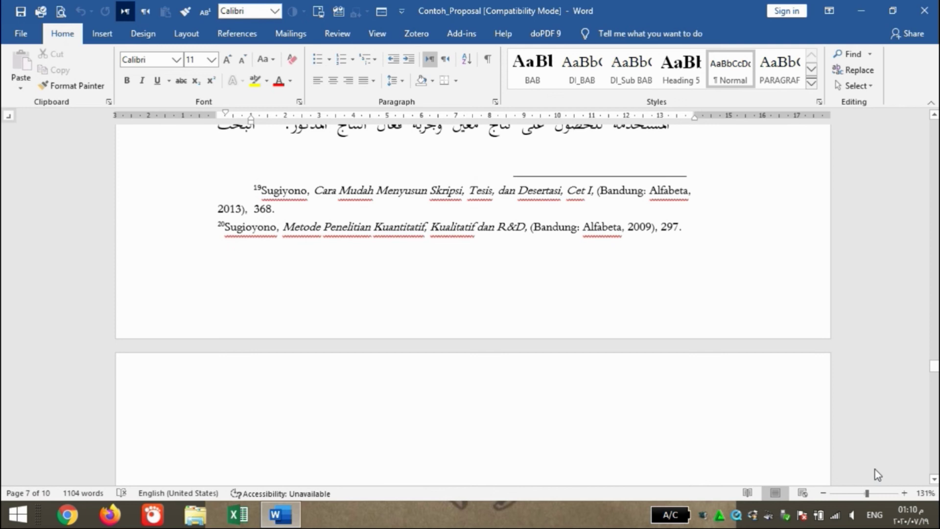
pyautogui.scroll(-10, 934, 485)
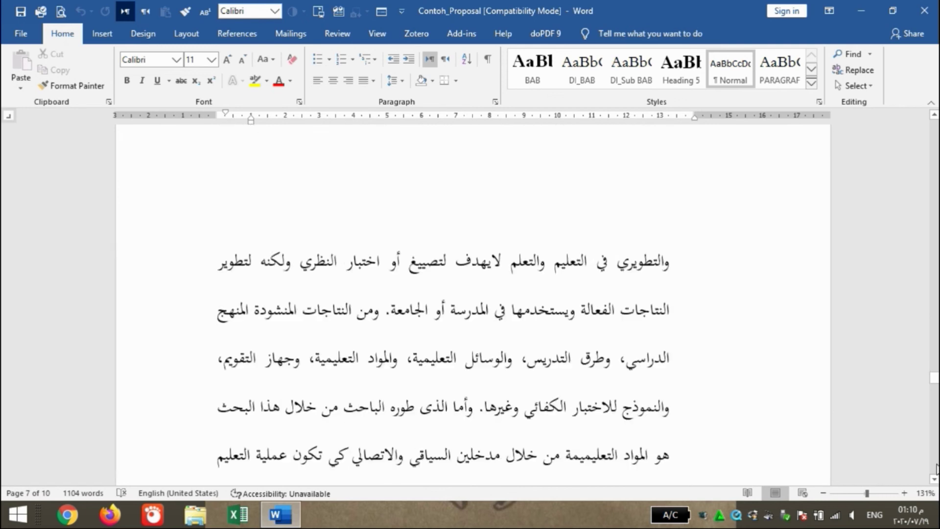
pyautogui.scroll(-15, 936, 469)
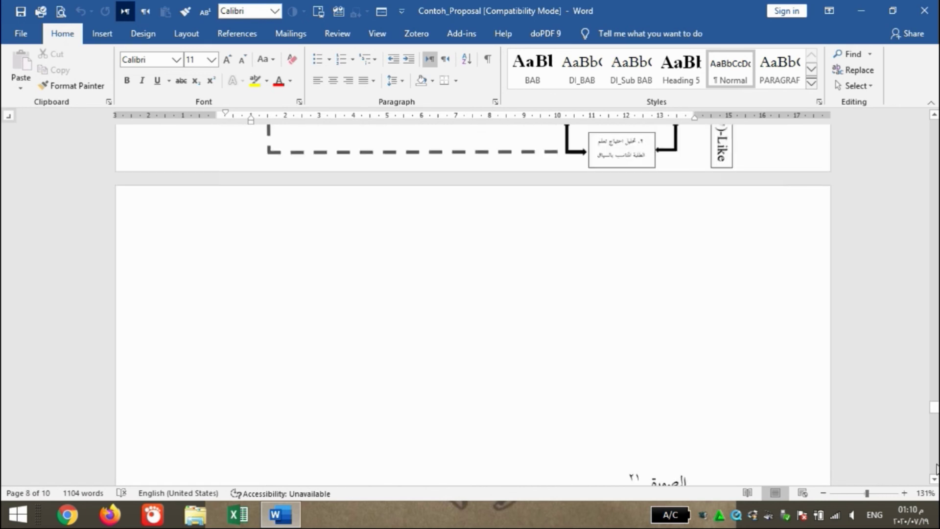
pyautogui.scroll(-6, 936, 469)
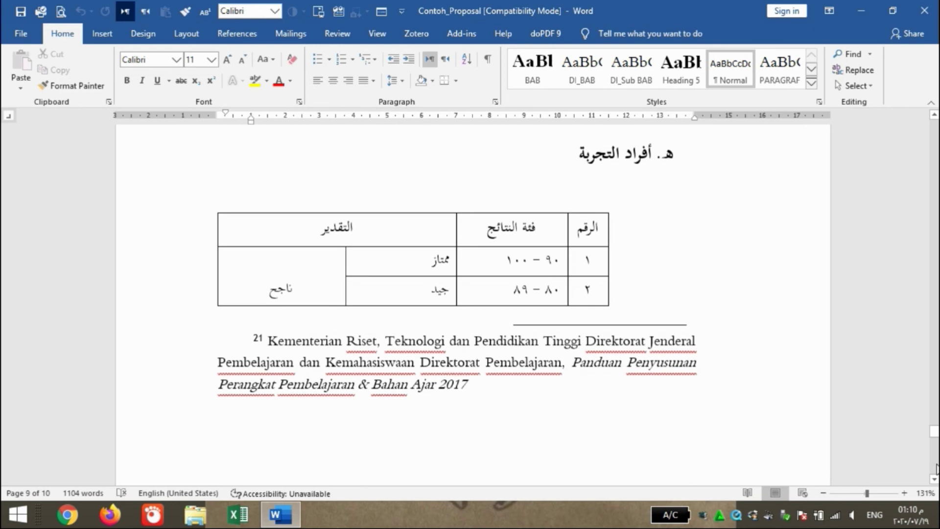
pyautogui.scroll(-6, 936, 468)
pyautogui.scroll(-15, 936, 469)
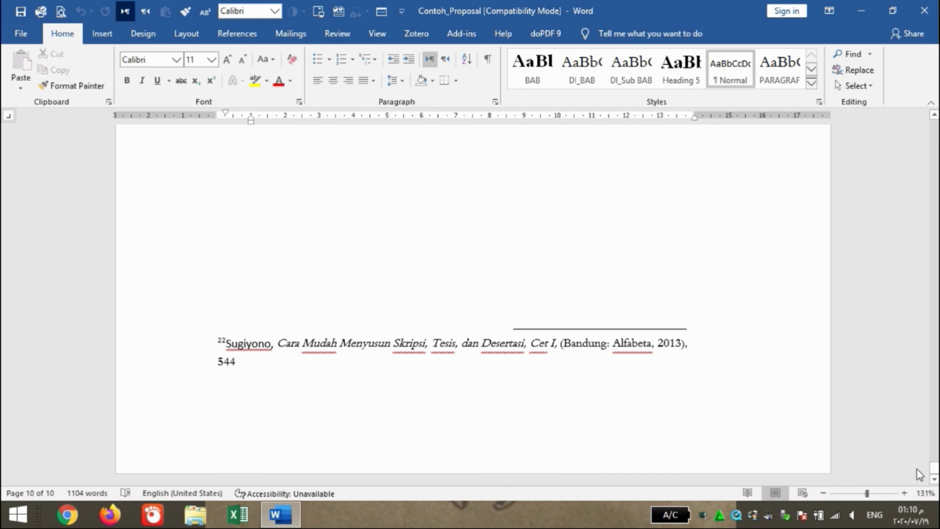
pyautogui.moveTo(934, 475); pyautogui.dragTo(934, 127)
# Put the caret on the blank line above chapter one's title, then scroll to page 4's footnotes 9 and 10
pyautogui.doubleClick(307, 290)
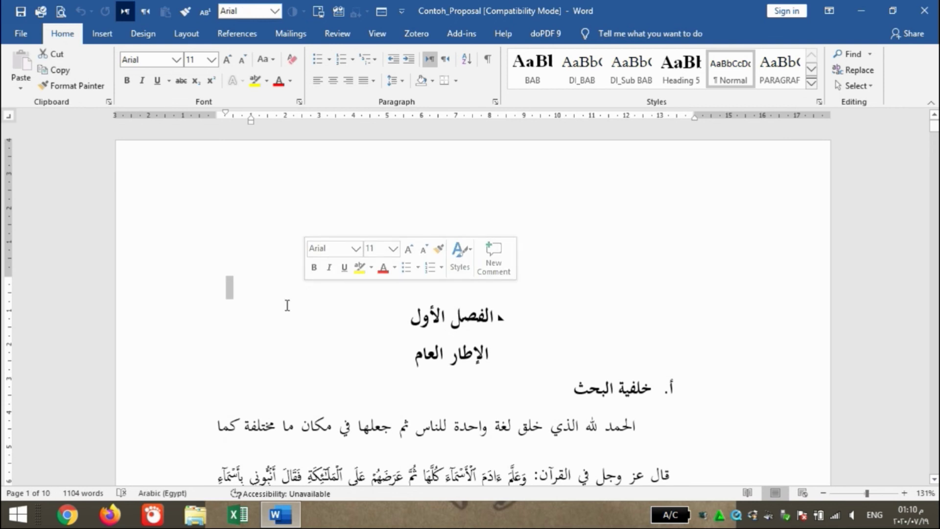
pyautogui.click(247, 294)
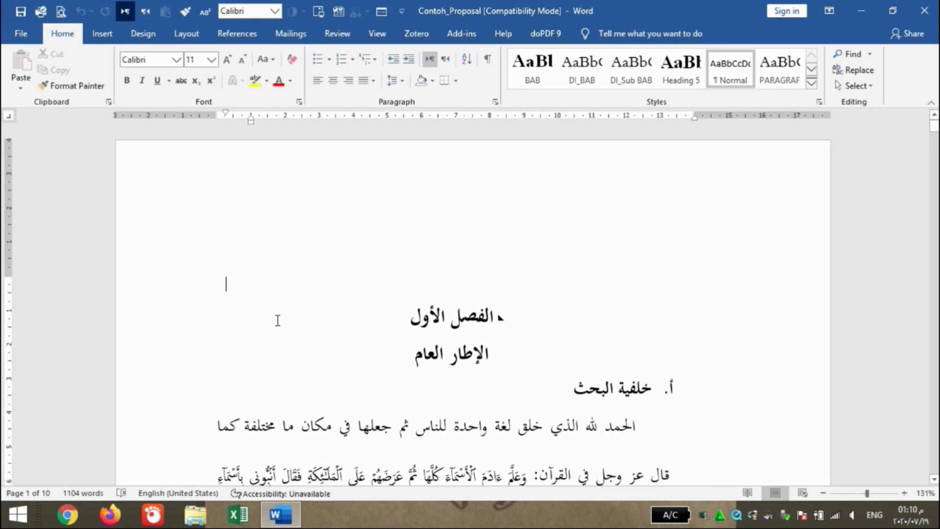
pyautogui.scroll(-5, 277, 319)
pyautogui.scroll(-5, 277, 319)
pyautogui.scroll(-15, 277, 321)
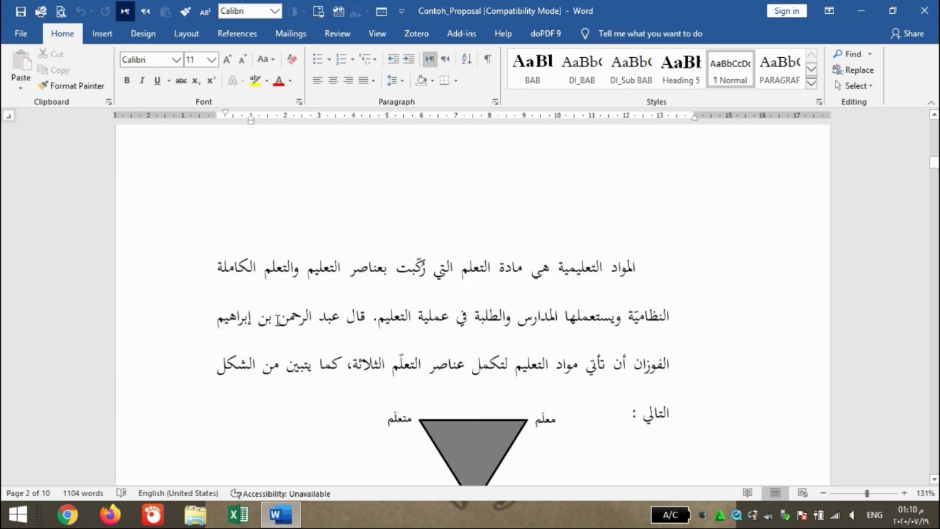
pyautogui.scroll(-20, 277, 320)
pyautogui.scroll(-10, 277, 321)
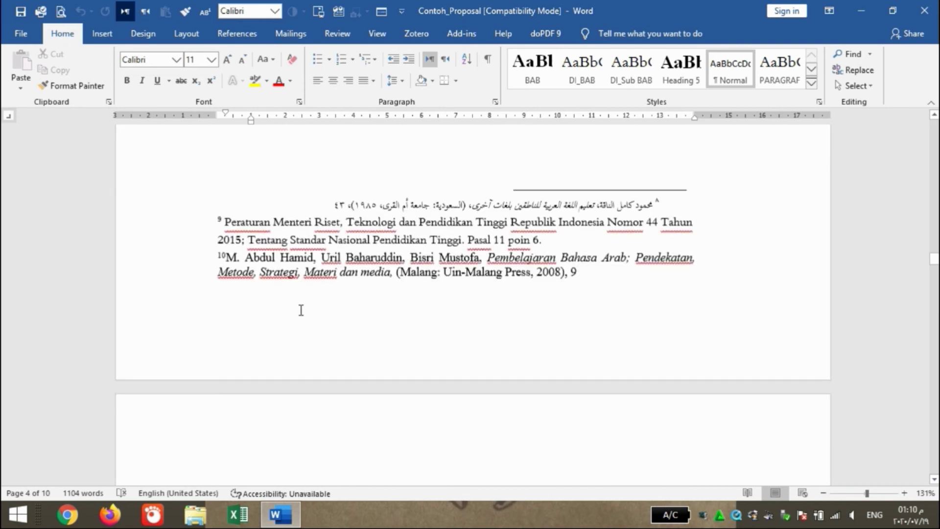
pyautogui.scroll(-4, 301, 310)
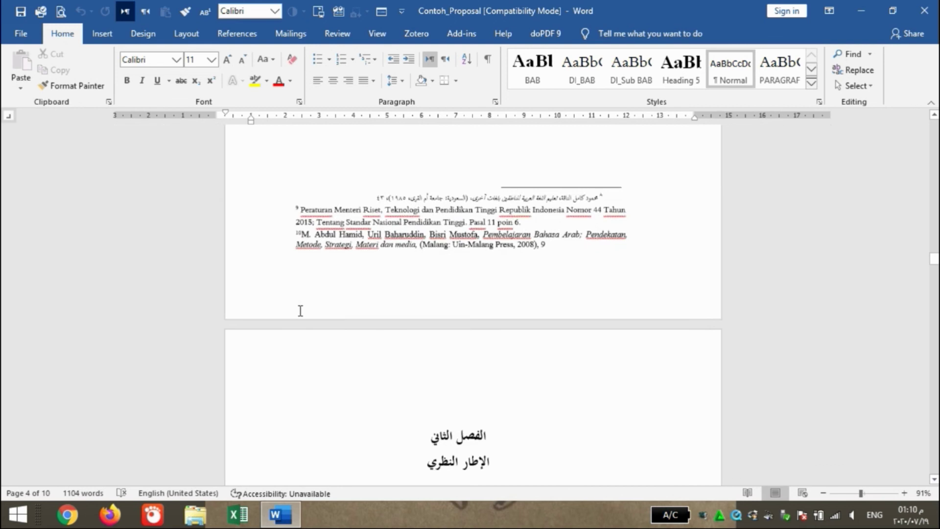
# Insert a Next Page section break after chapter one and delete the blank line above chapter two's heading
pyautogui.click(425, 170)
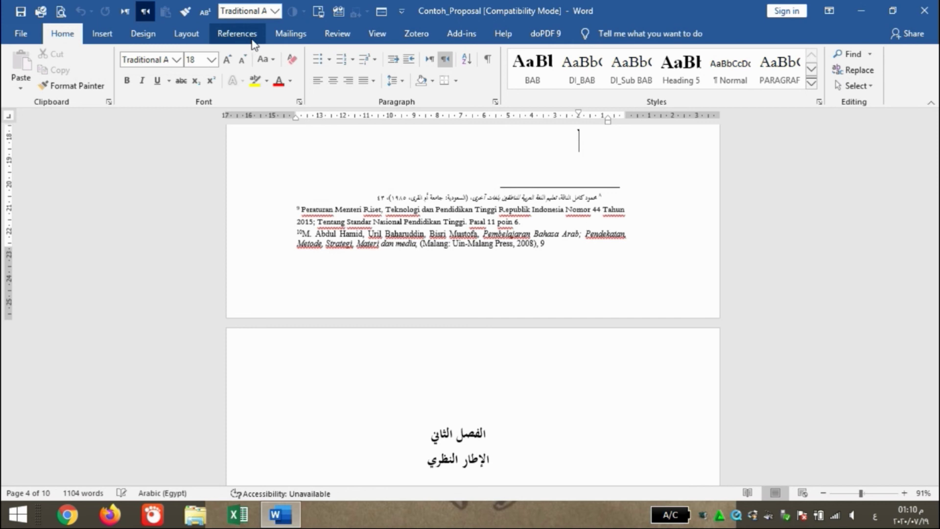
pyautogui.click(188, 34)
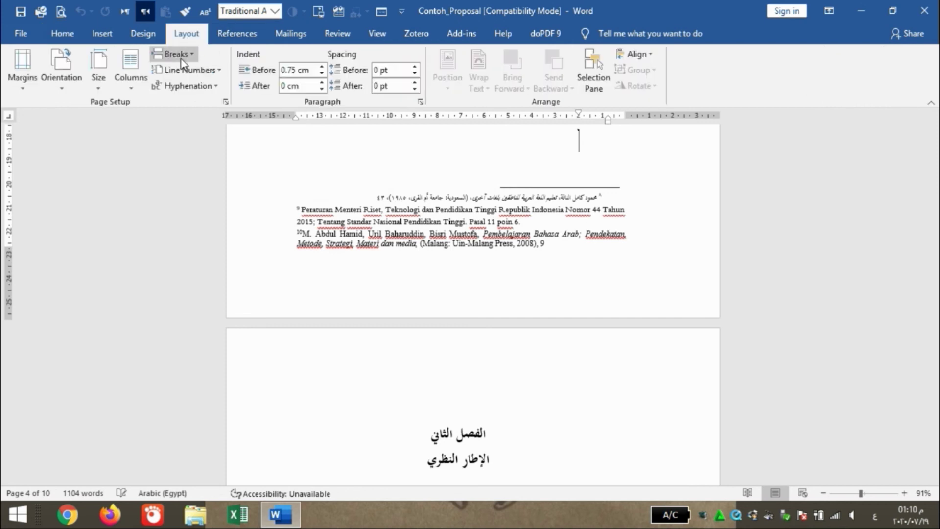
pyautogui.click(180, 57)
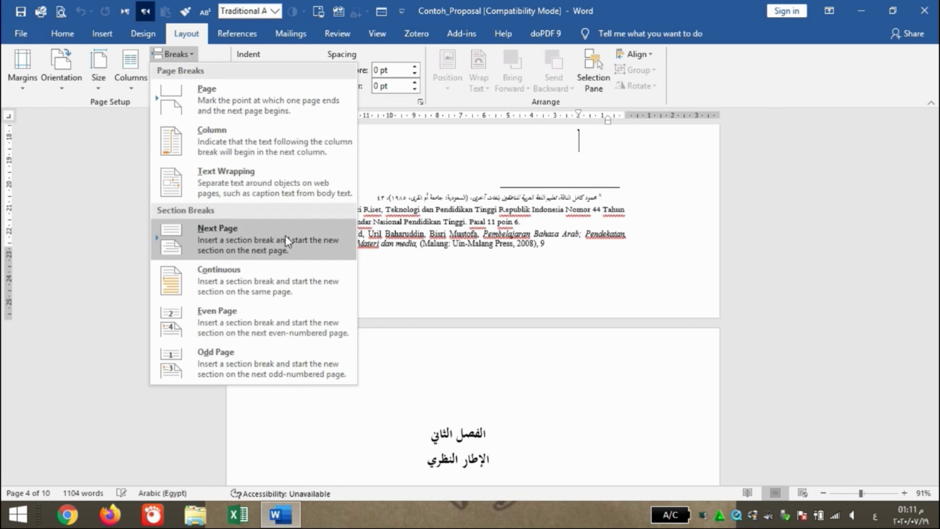
pyautogui.click(276, 242)
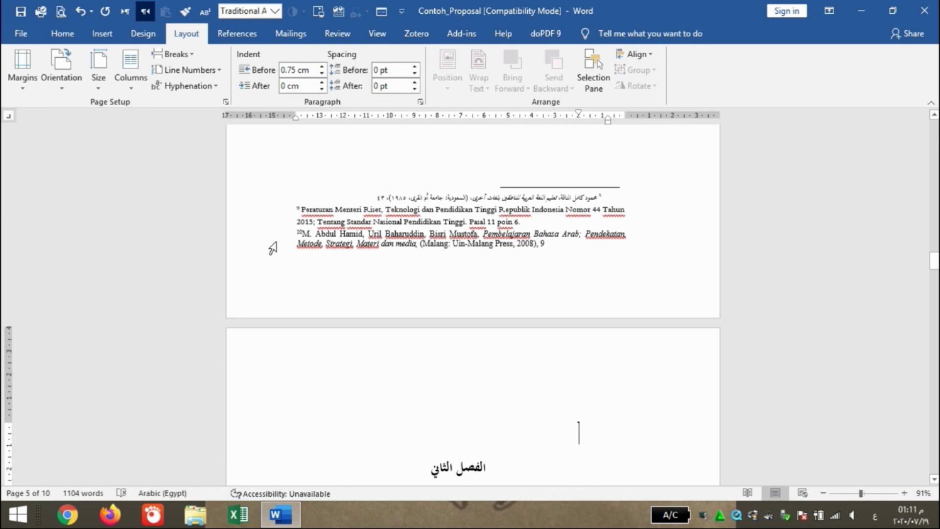
pyautogui.press('Delete')
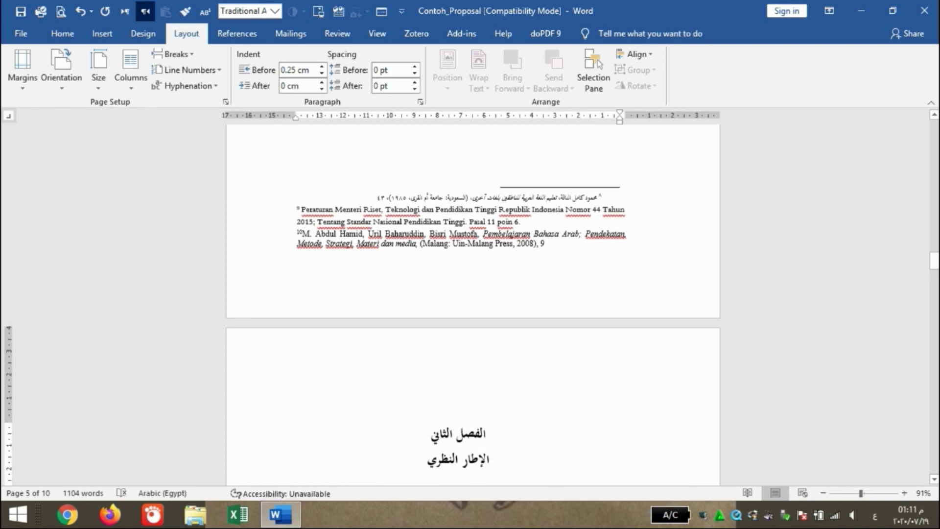
# Scroll to the end of chapter two on page 6, showing footnotes 5–8, at 121% zoom
pyautogui.scroll(-2, 470, 303)
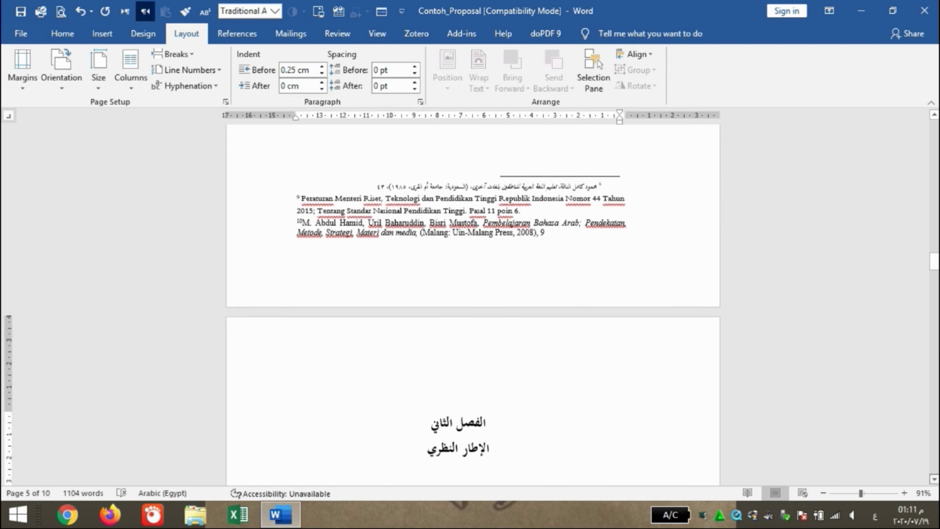
pyautogui.scroll(-15, 470, 304)
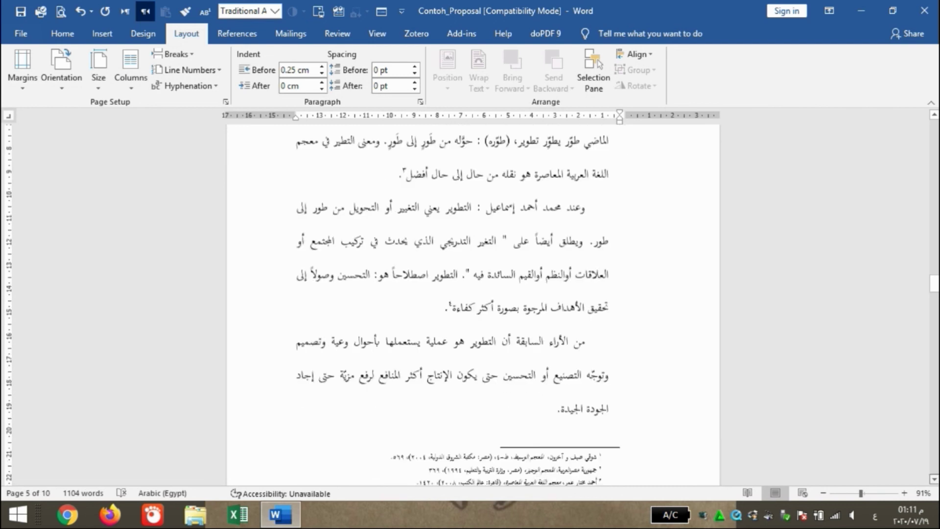
pyautogui.scroll(-2, 642, 382)
pyautogui.scroll(3, 637, 399)
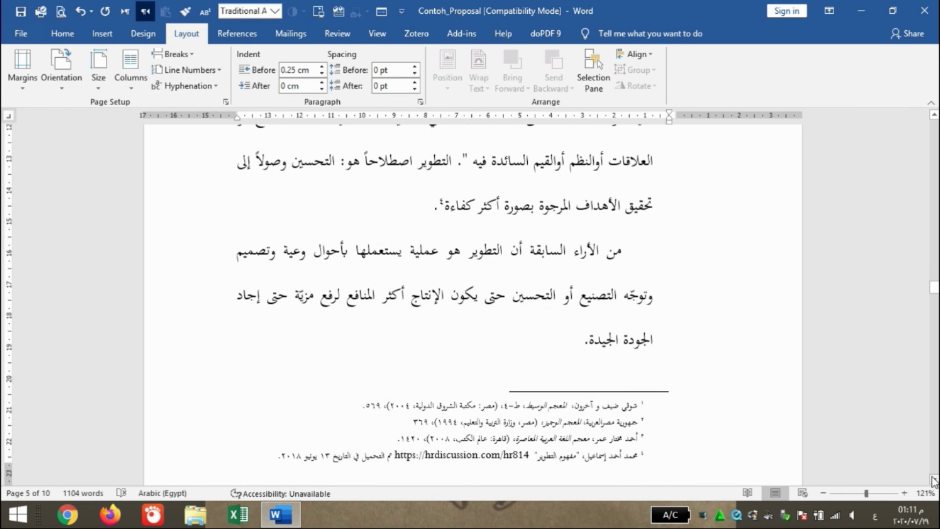
pyautogui.moveTo(934, 482); pyautogui.dragTo(934, 483)
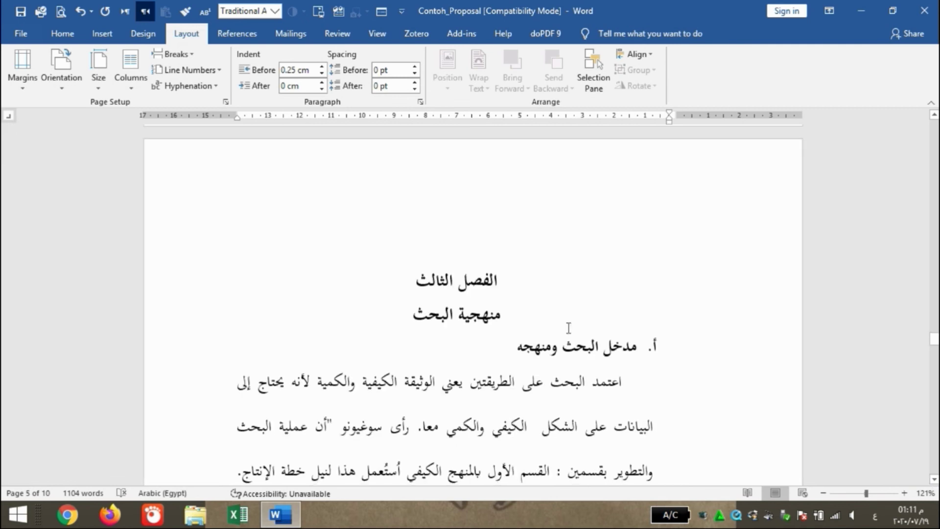
pyautogui.moveTo(934, 116); pyautogui.dragTo(934, 121)
# Add a Next Page section break after chapter two's last line and delete the blank lines above منهجية البحث
pyautogui.click(617, 204)
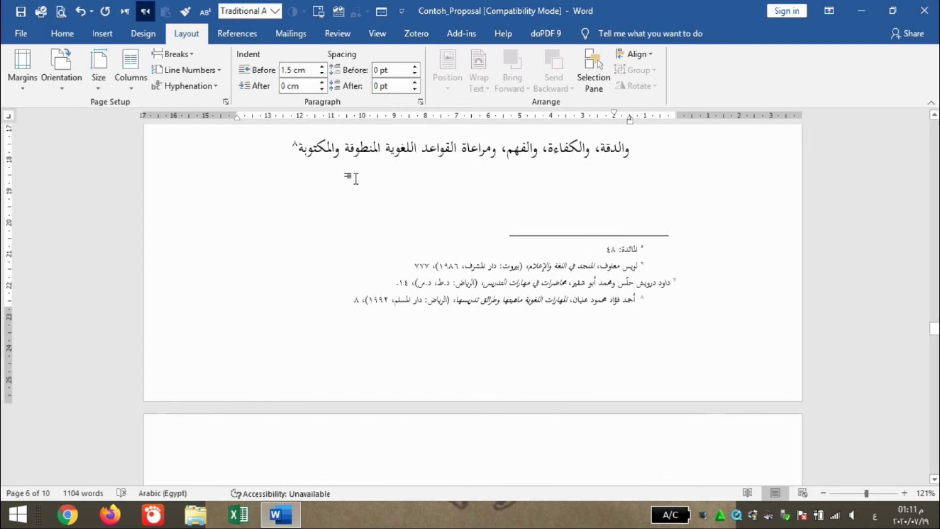
pyautogui.click(194, 55)
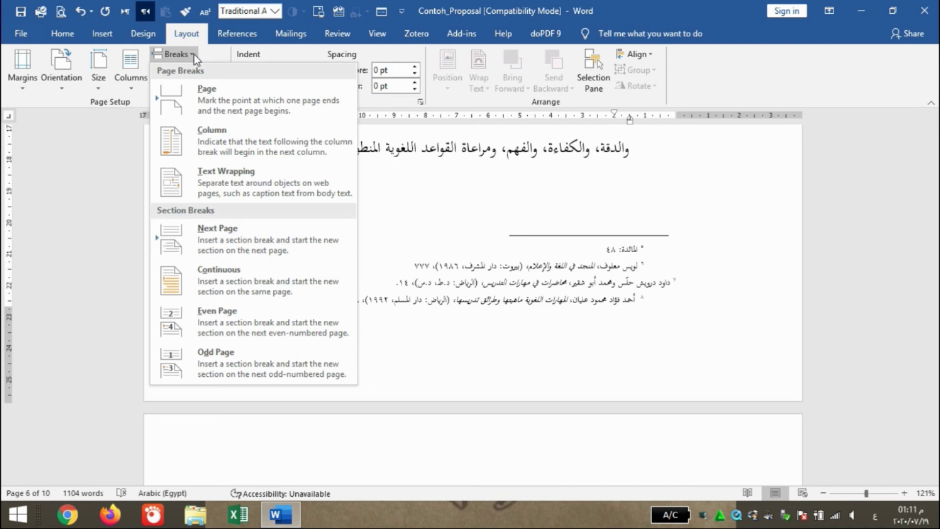
pyautogui.click(253, 230)
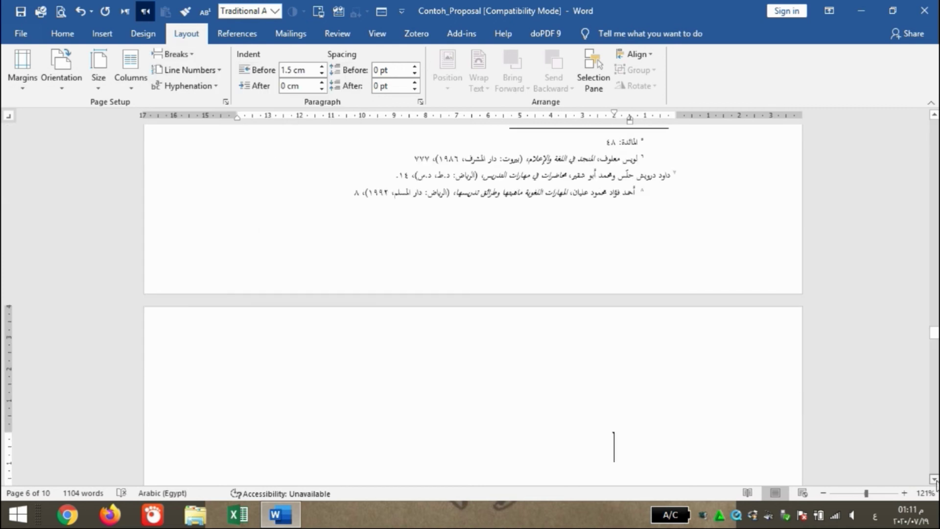
pyautogui.scroll(-5, 934, 480)
pyautogui.press('Delete')
pyautogui.press('Delete')
pyautogui.press('Delete')
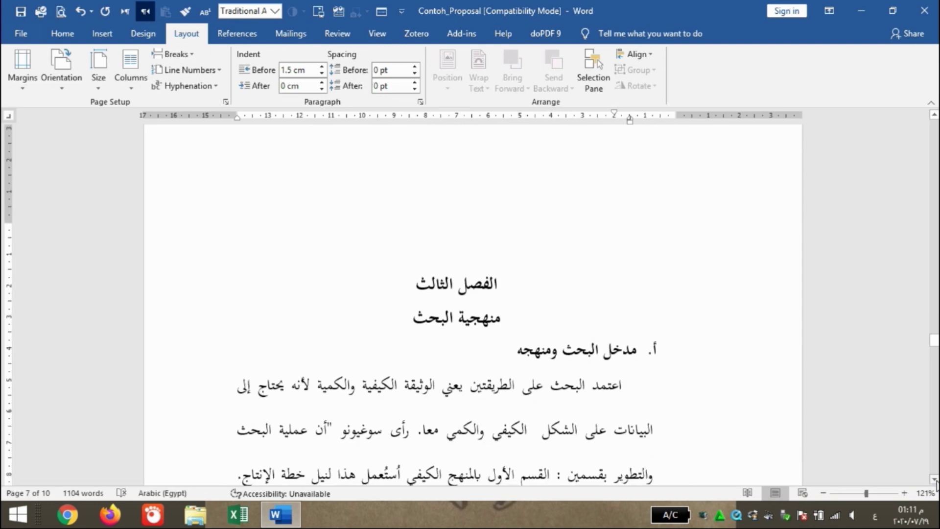
# Select the Sugiyono footnote 1 on page 7 and apply Justify alignment from the Home tab
pyautogui.scroll(-6, 936, 484)
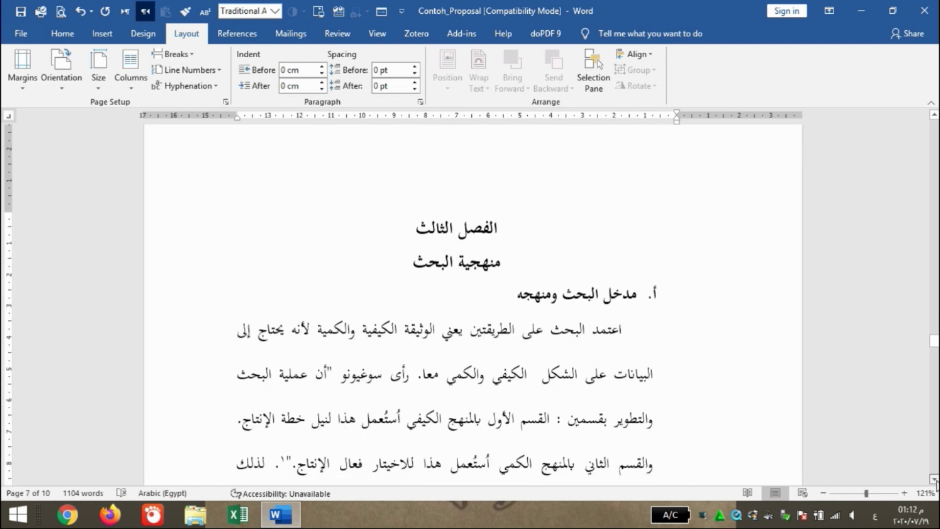
pyautogui.scroll(-4, 936, 484)
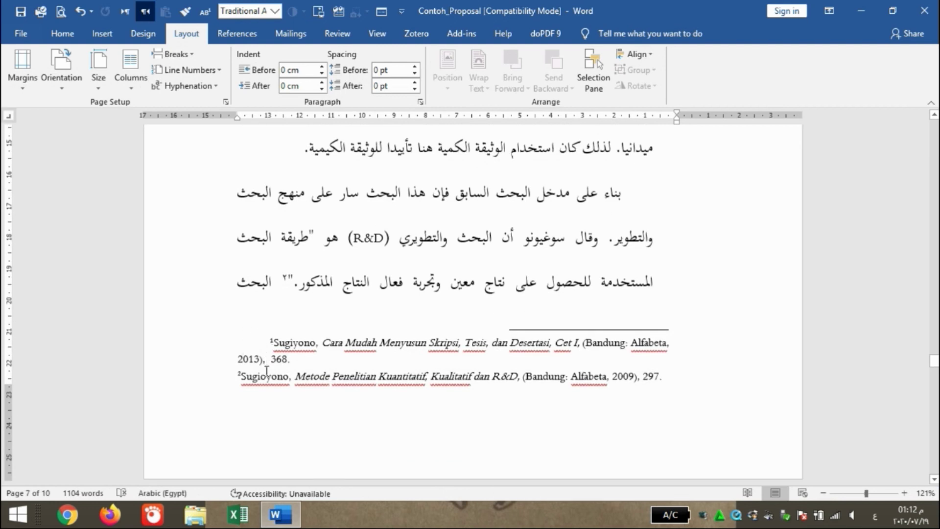
pyautogui.click(314, 341)
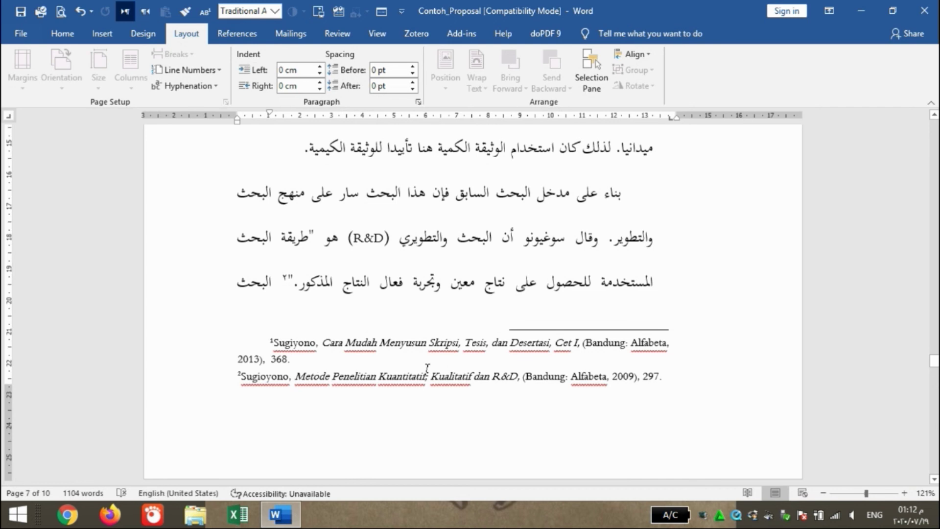
pyautogui.hotkey('ctrl', 'a')
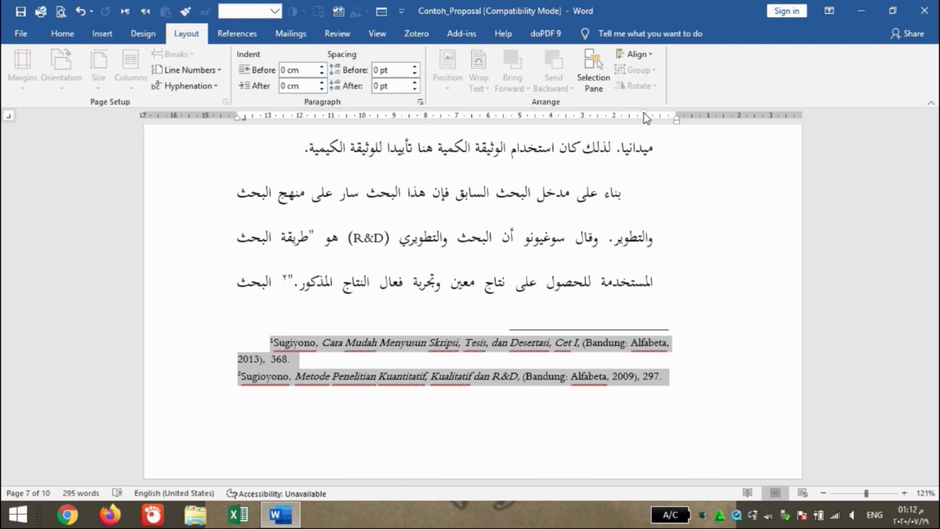
pyautogui.hotkey('ctrl', 'z')
pyautogui.hotkey('ctrl', 'z')
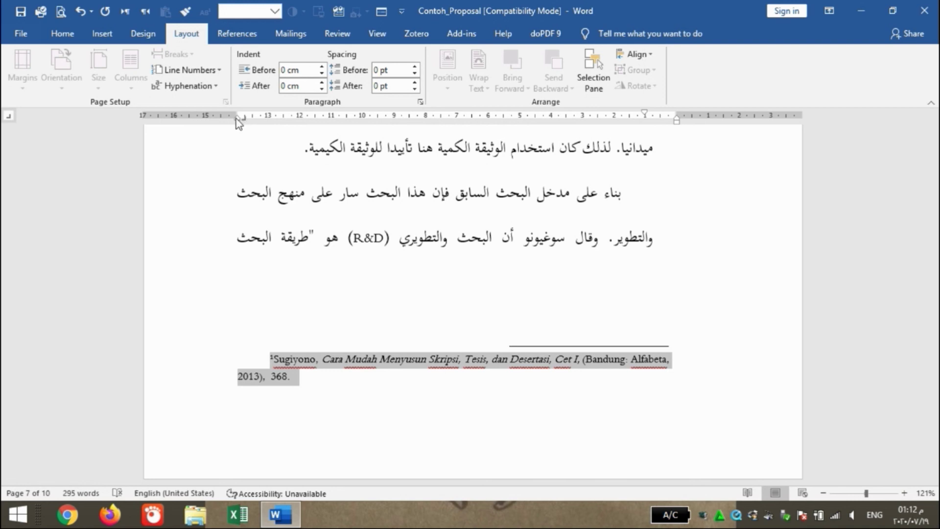
pyautogui.click(75, 37)
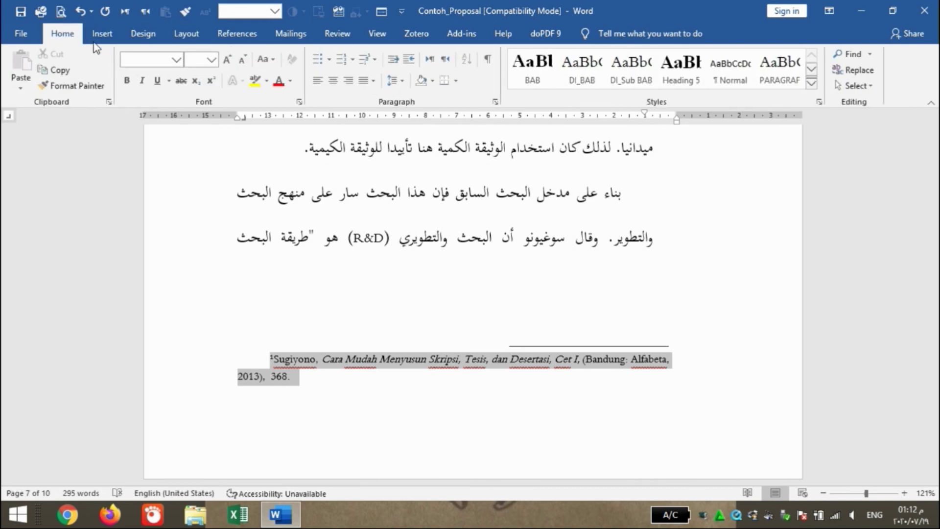
pyautogui.click(371, 82)
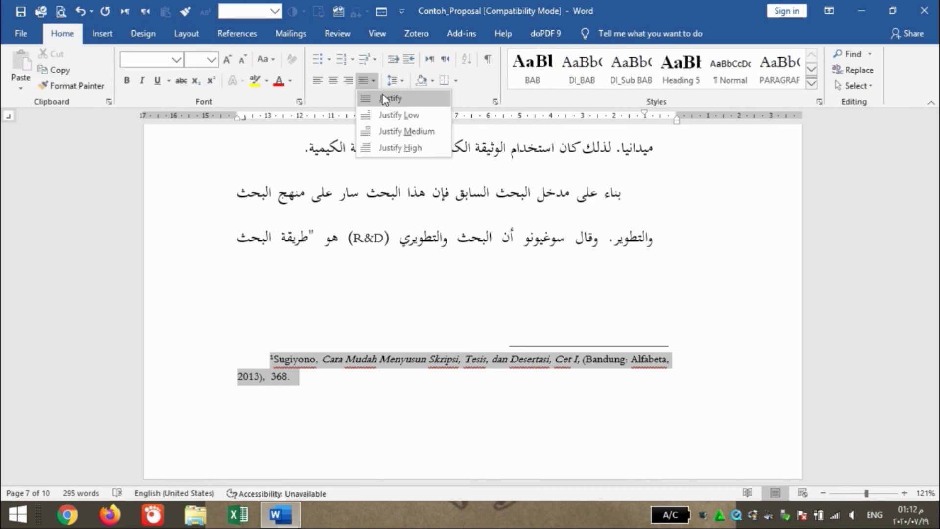
pyautogui.click(390, 99)
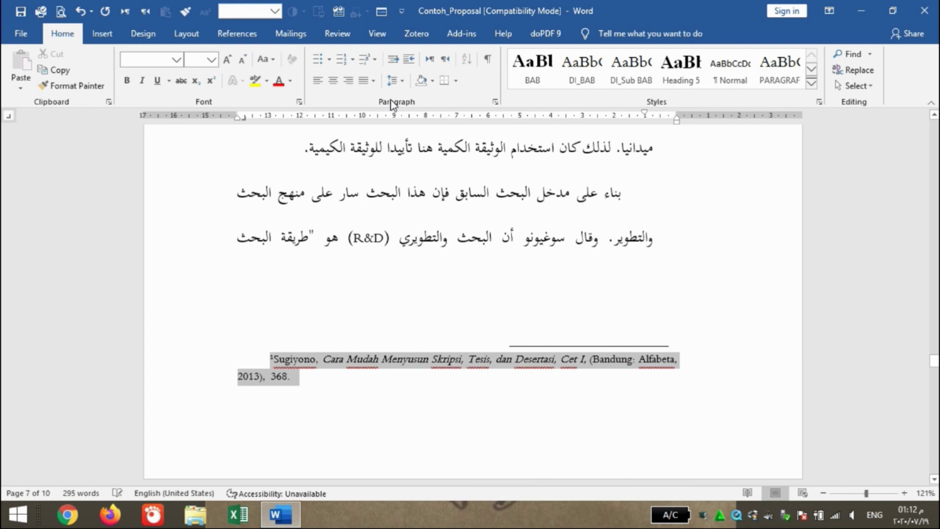
pyautogui.click(424, 236)
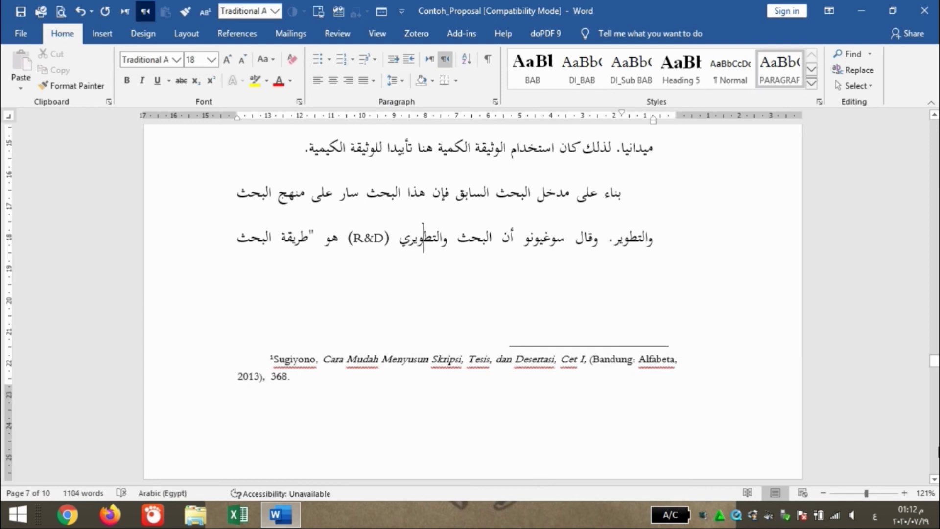
# Scroll down through pages 8–10, then back up through the later chapters
pyautogui.scroll(-10, 937, 450)
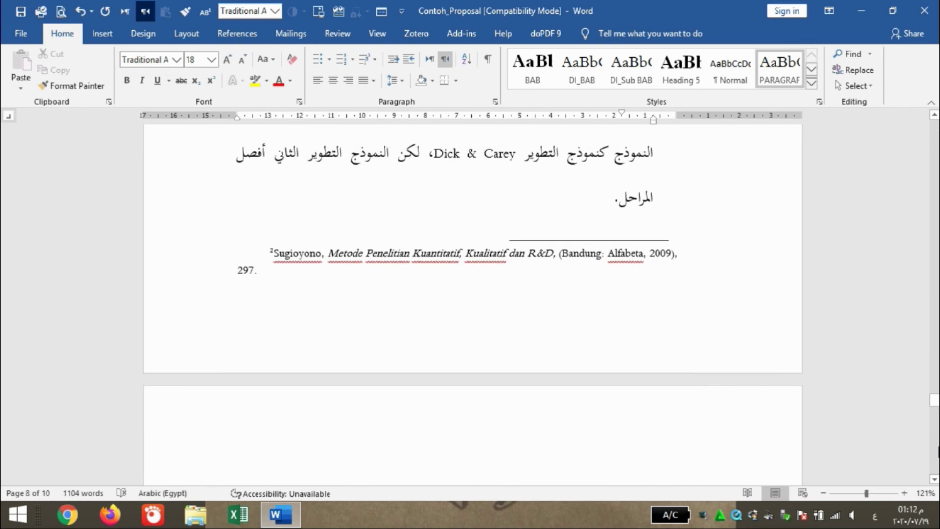
pyautogui.scroll(-15, 938, 451)
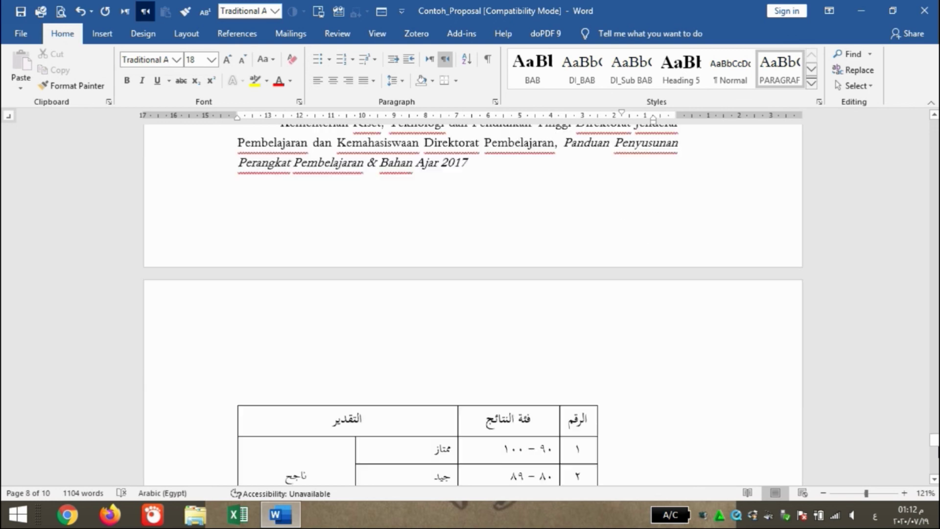
pyautogui.scroll(10, 935, 442)
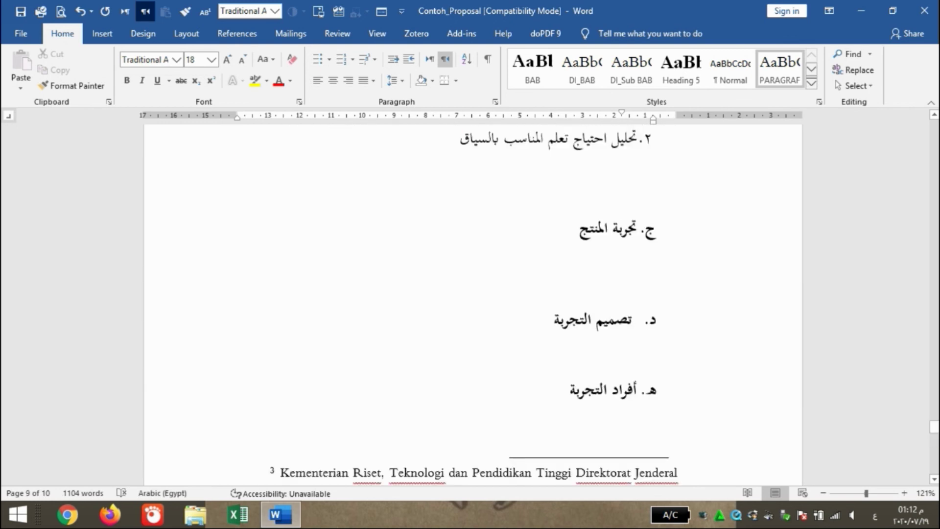
pyautogui.scroll(15, 935, 265)
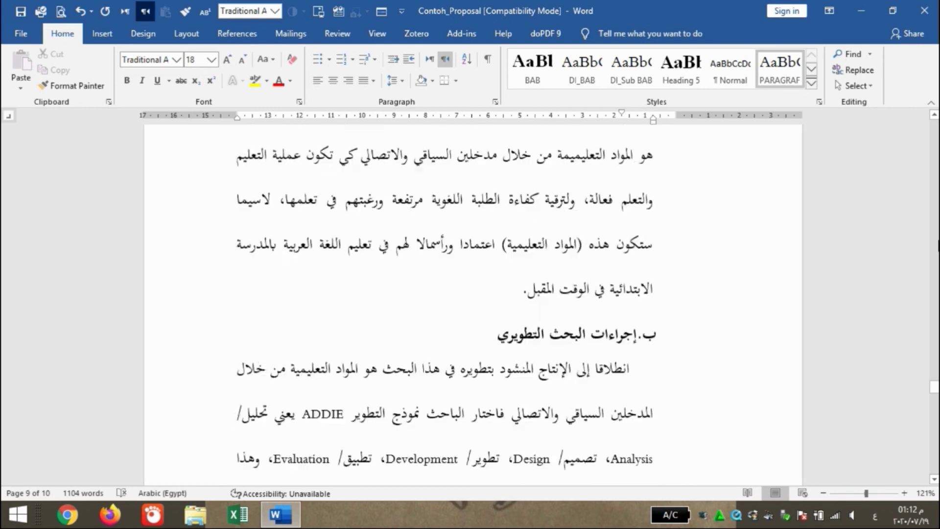
pyautogui.scroll(15, 938, 245)
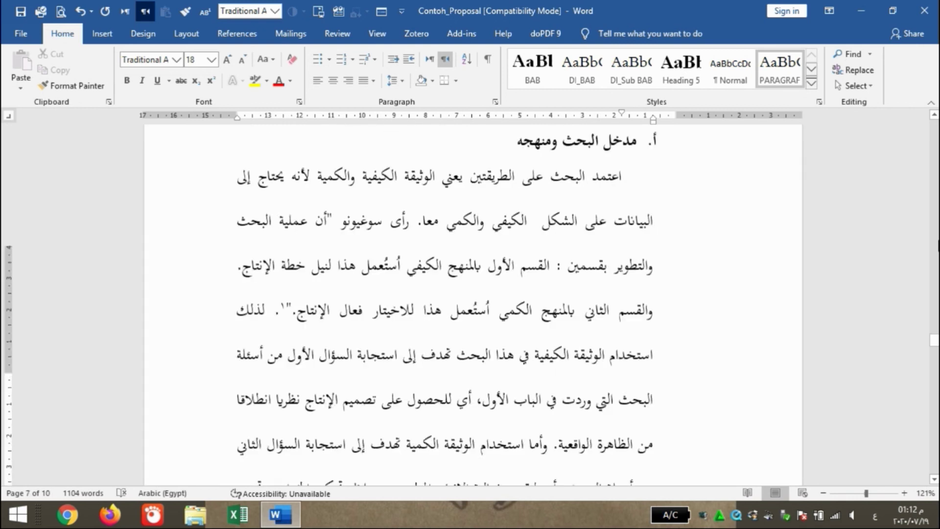
pyautogui.scroll(1, 938, 245)
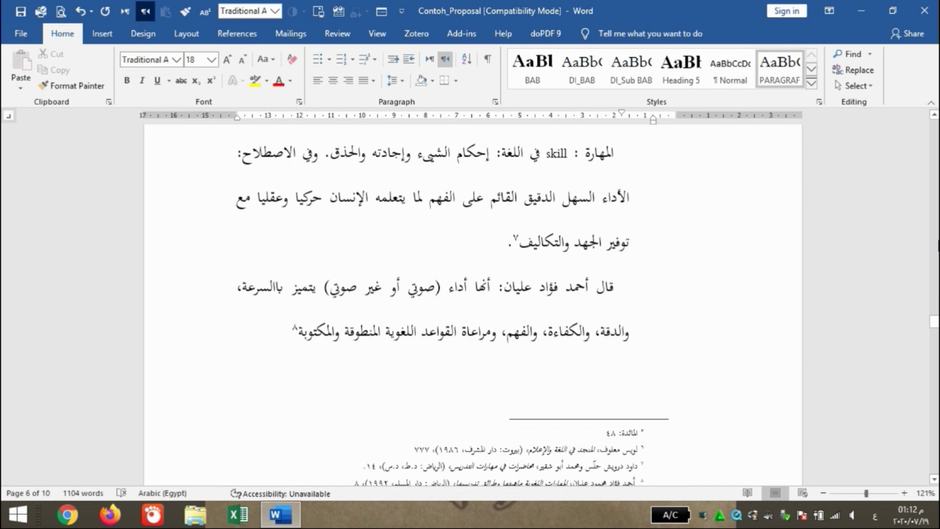
pyautogui.scroll(10, 473, 303)
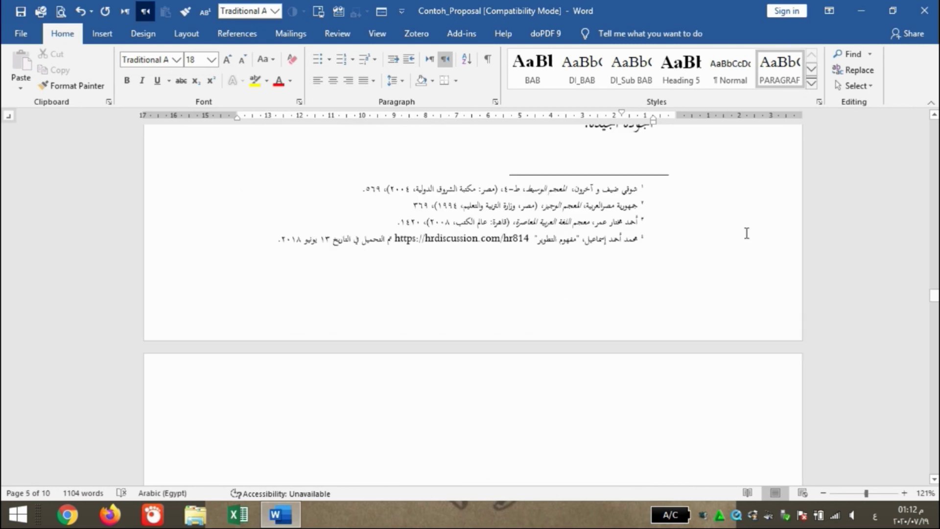
pyautogui.scroll(10, 932, 169)
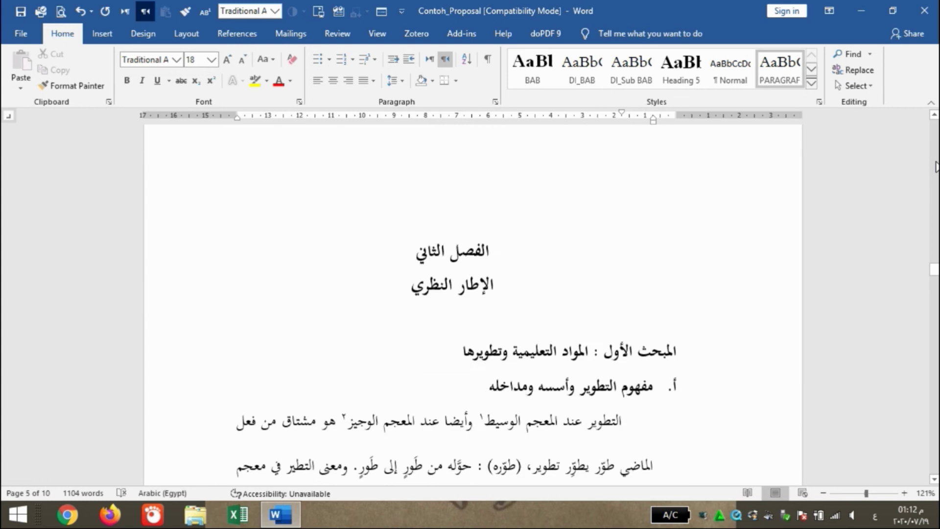
pyautogui.scroll(13, 935, 166)
# Place the caret beside footnote 9, then continue up to page 1 showing footnotes 1–3
pyautogui.scroll(-7, 935, 336)
pyautogui.click(270, 309)
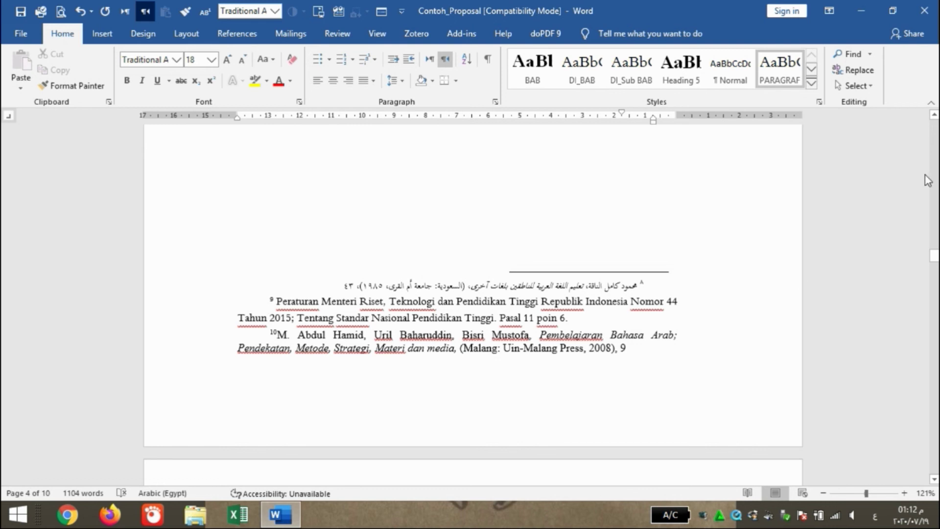
pyautogui.scroll(15, 935, 171)
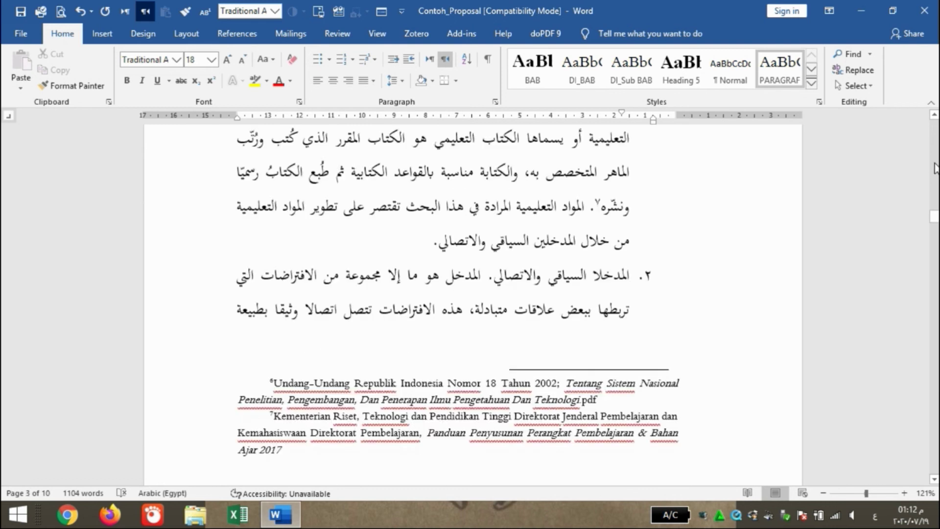
pyautogui.scroll(12, 935, 169)
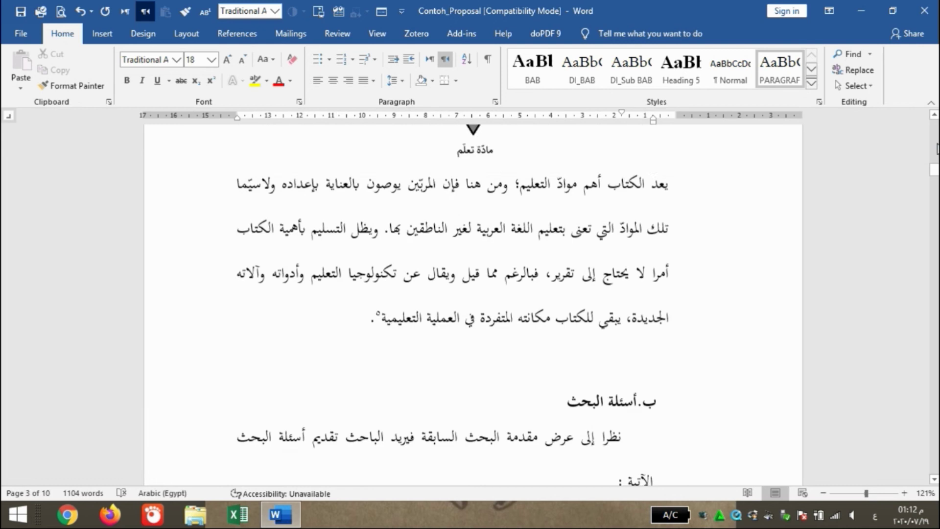
pyautogui.scroll(20, 936, 147)
pyautogui.moveTo(936, 145); pyautogui.dragTo(937, 135)
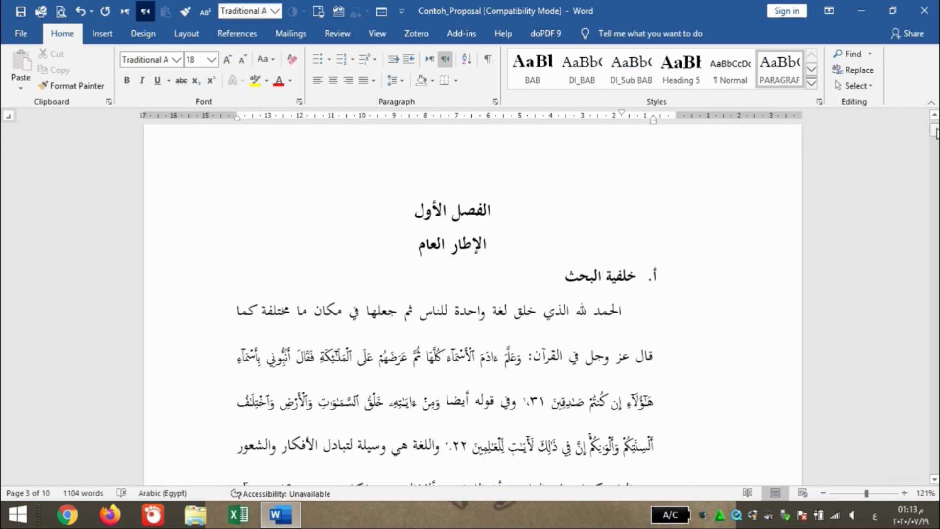
pyautogui.scroll(-8, 935, 147)
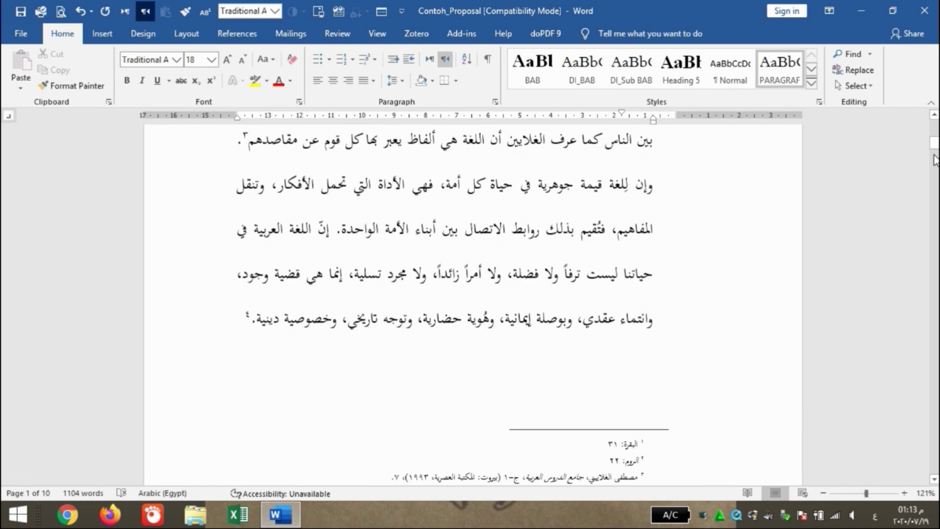